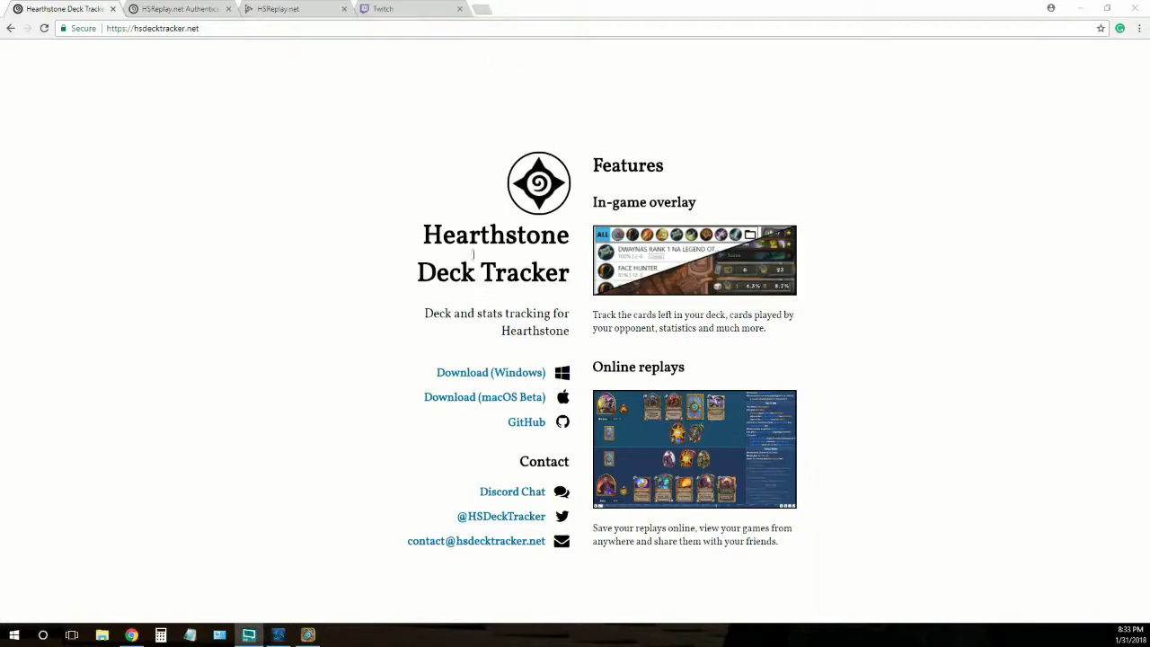
- Leave the download page in the browser and launch Hearthstone Deck Tracker from the desktop
{"action": "left_click", "coordinate": [239, 28]}
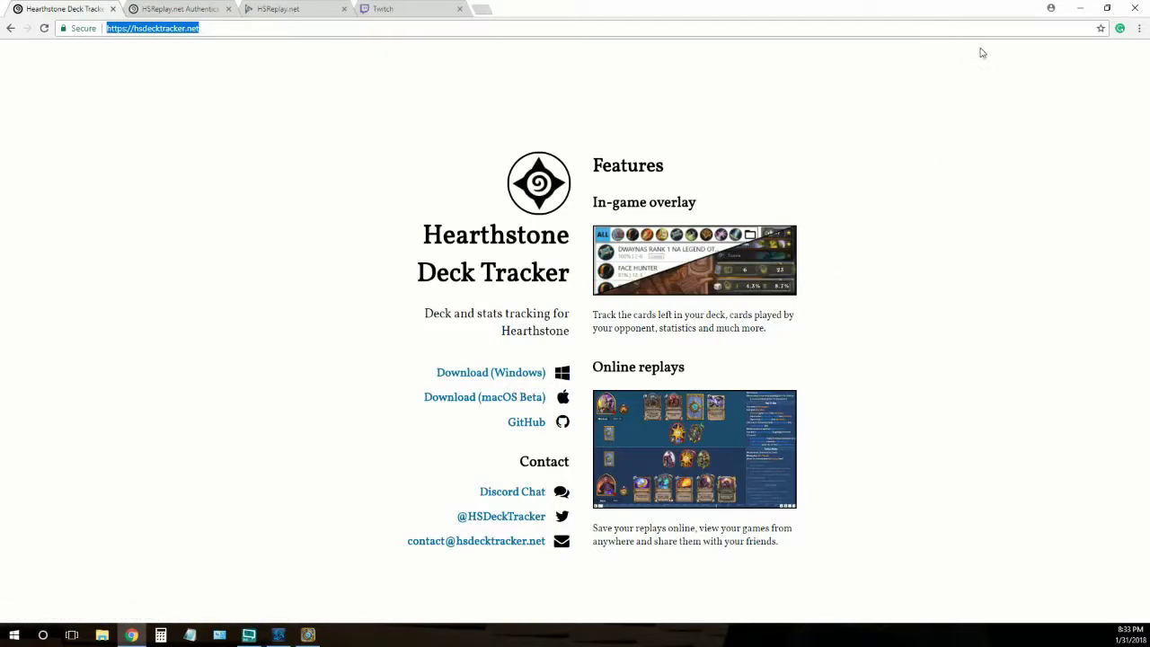
{"action": "left_click", "coordinate": [1092, 7]}
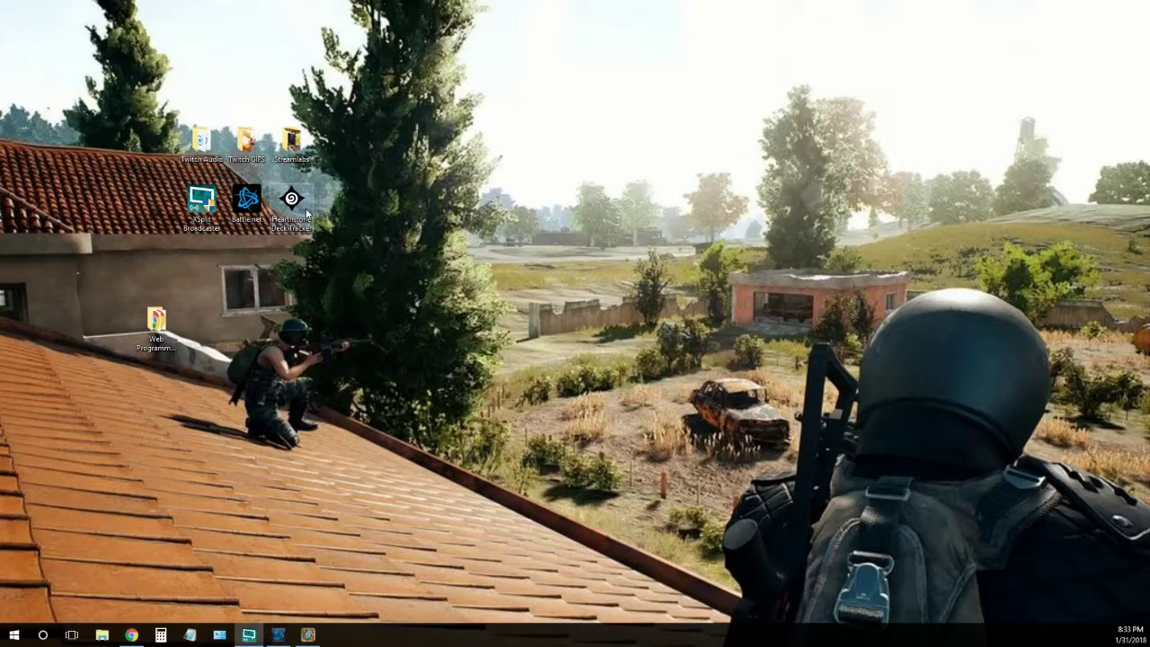
{"action": "double_click", "coordinate": [307, 213]}
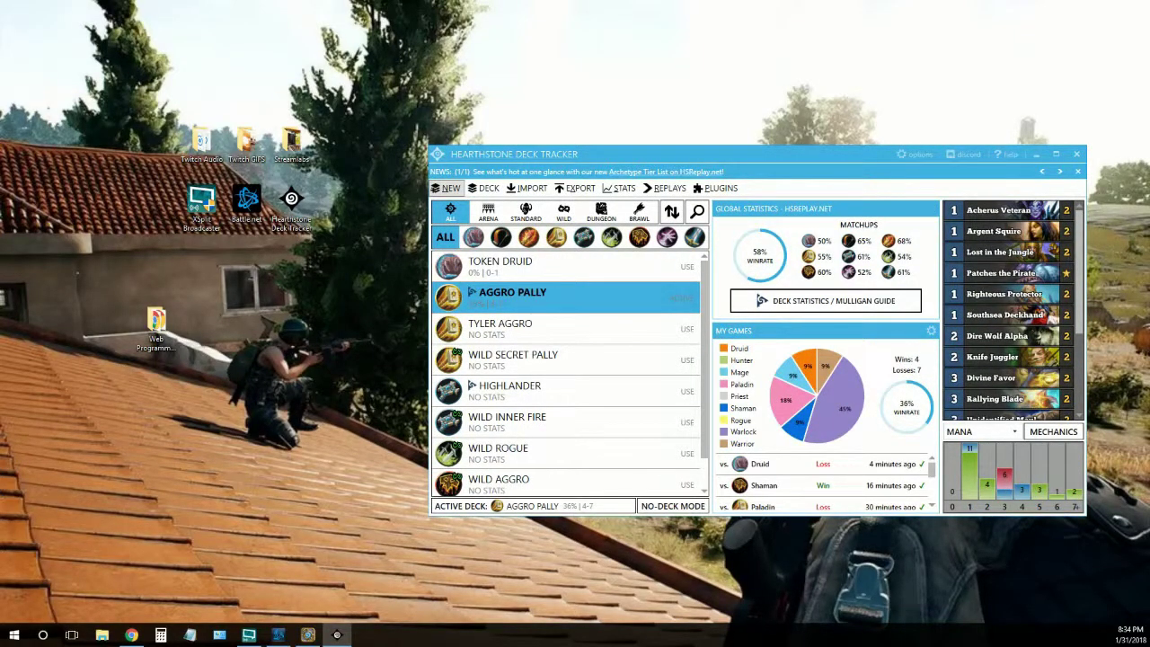
- Enable the advanced options in Hearthstone Deck Tracker and open the Twitch Extension streaming settings
{"action": "left_click", "coordinate": [925, 154]}
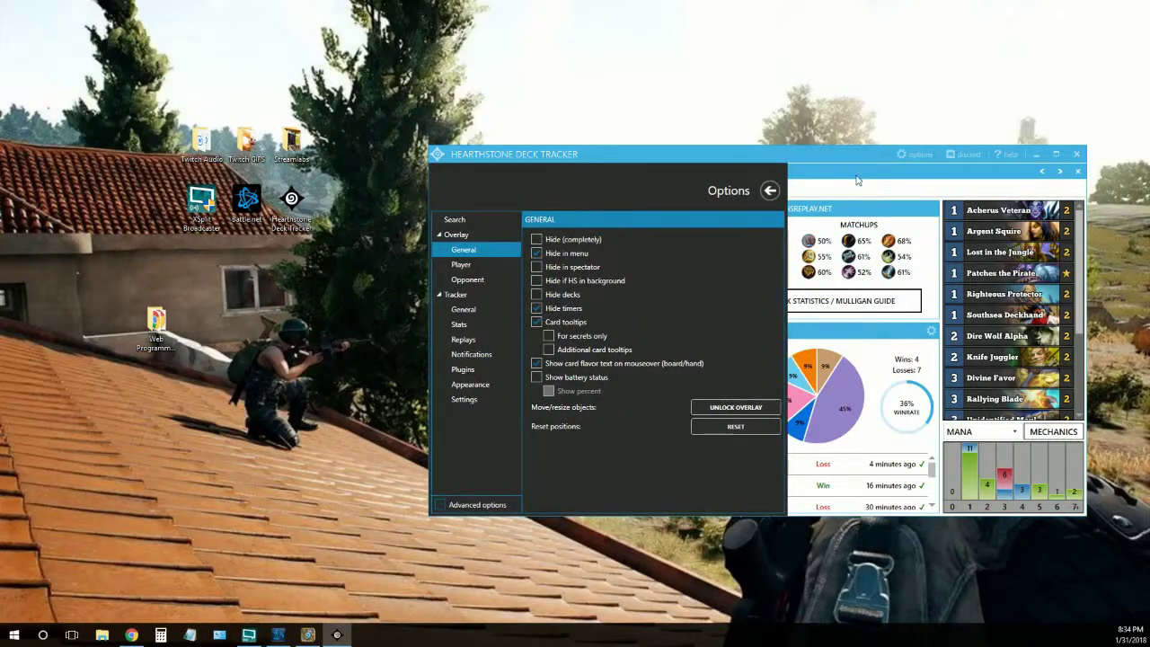
{"action": "left_click", "coordinate": [442, 506]}
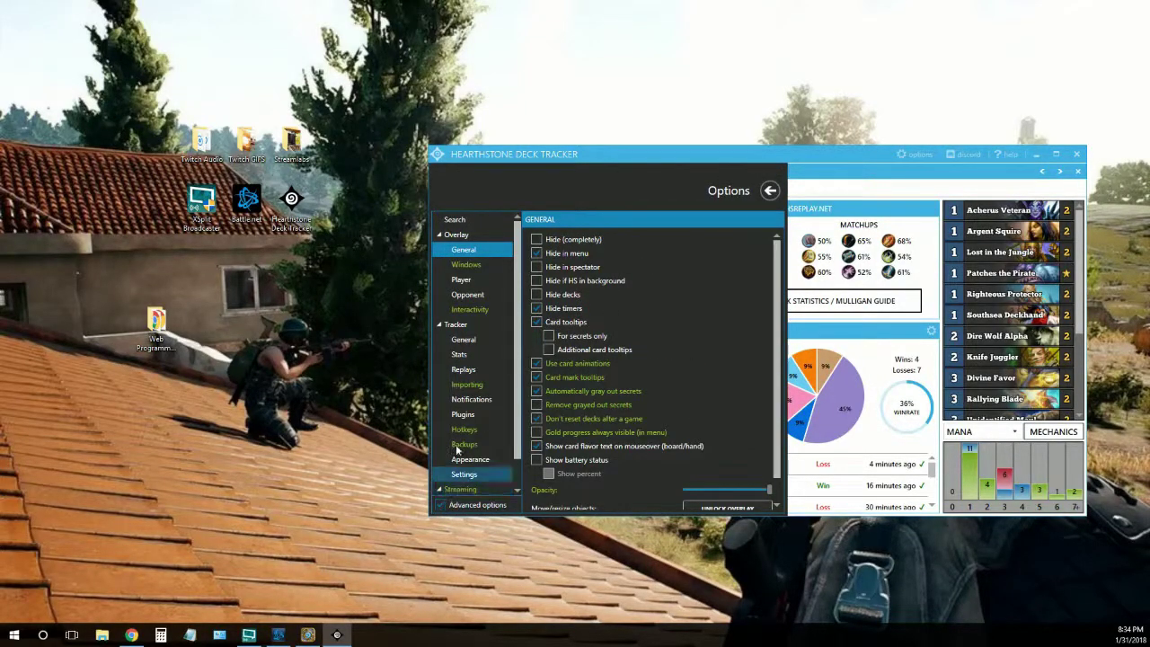
{"action": "scroll", "coordinate": [458, 444], "scroll_direction": "down", "scroll_amount": 1}
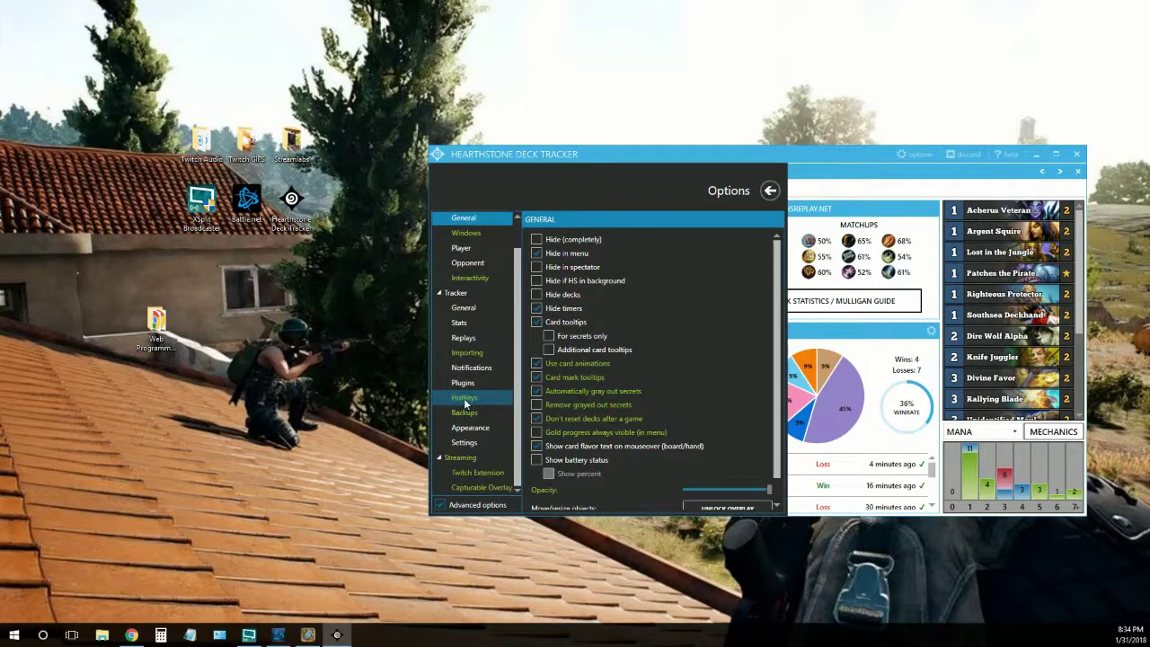
{"action": "left_click", "coordinate": [471, 479]}
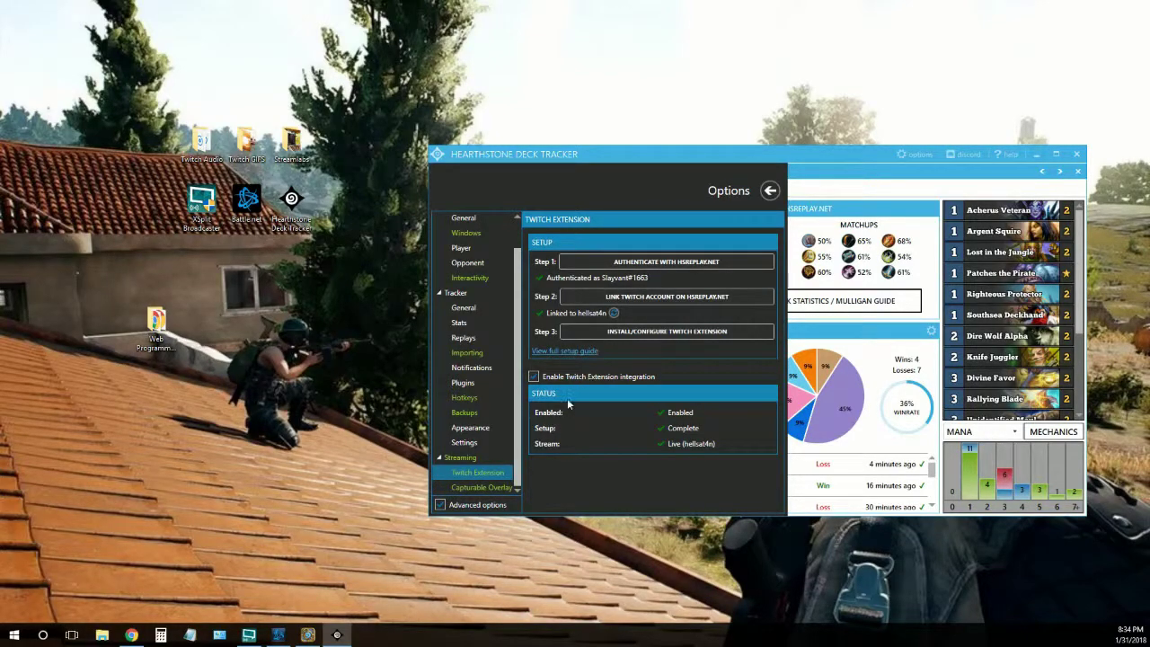
- Check the HSReplay.net authentication page in the browser and return to the tracker's Twitch Extension setup
{"action": "left_click", "coordinate": [131, 634]}
{"action": "left_click", "coordinate": [180, 7]}
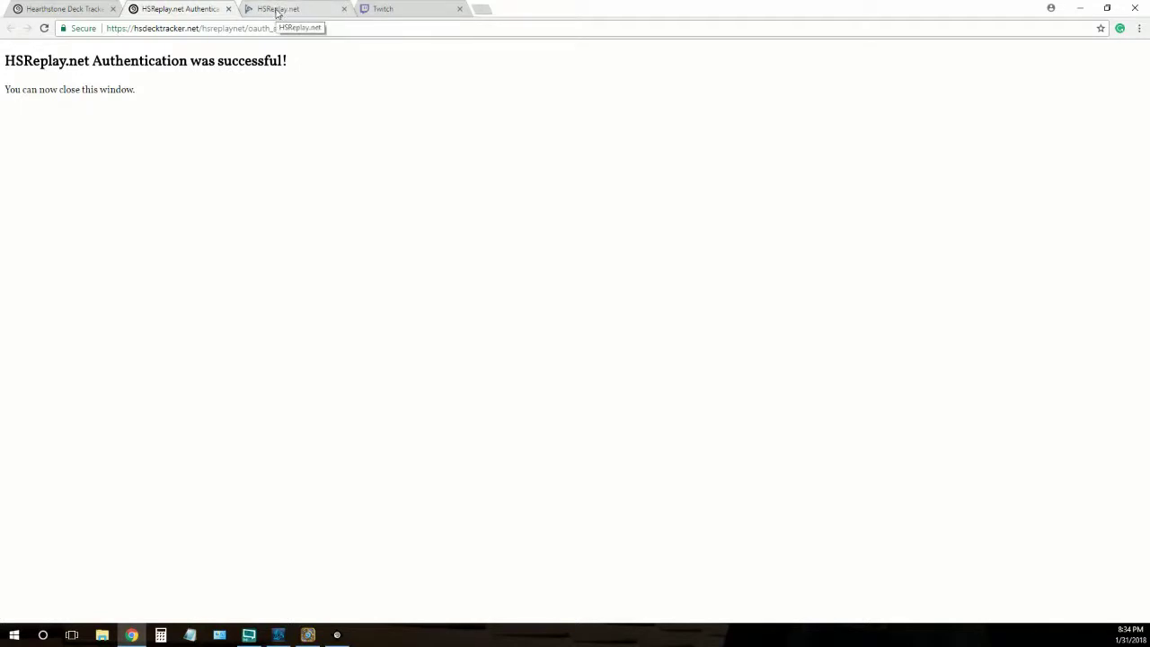
{"action": "left_click", "coordinate": [1057, 8]}
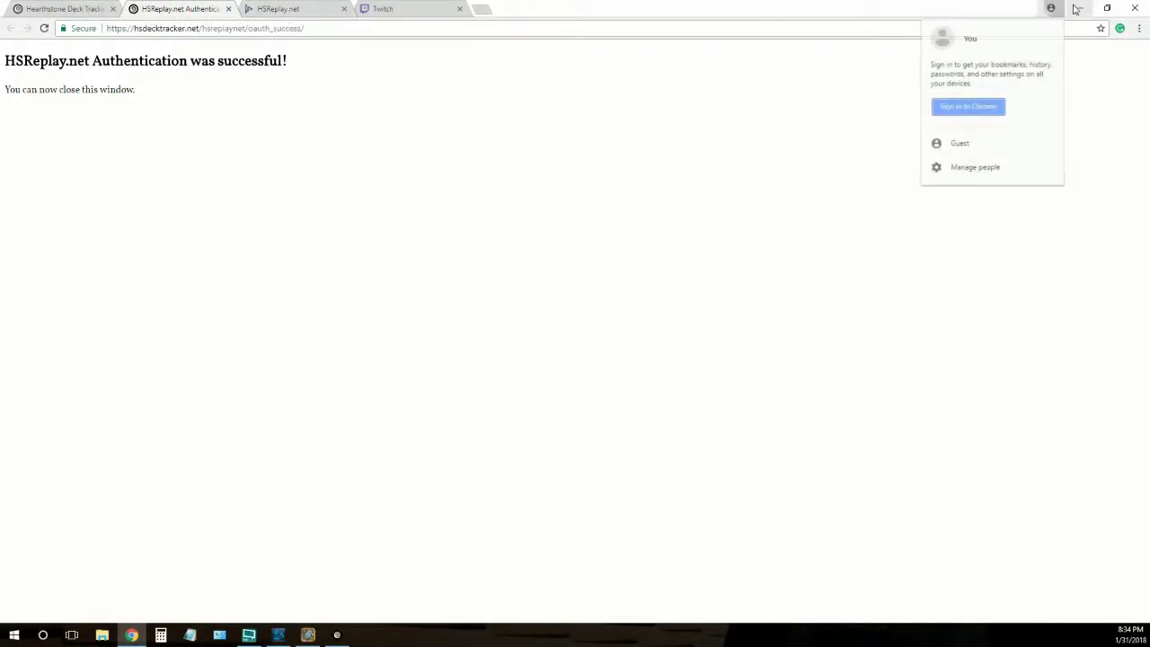
{"action": "left_click", "coordinate": [1078, 8]}
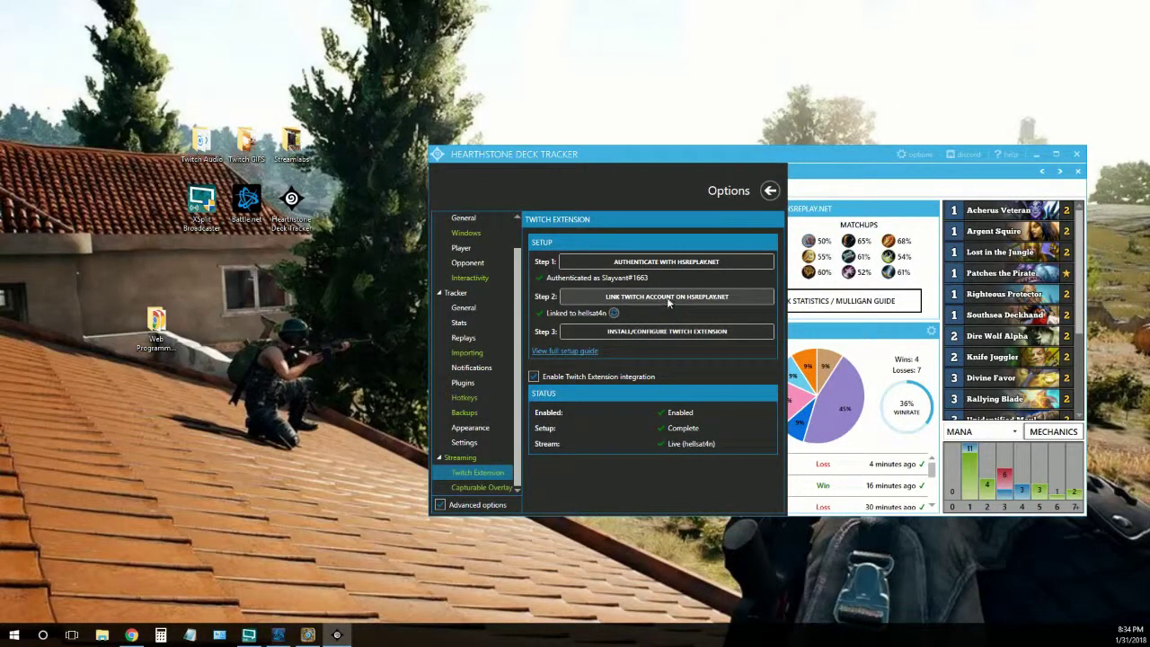
- Review the account connections page on HSReplay.net for the Twitch link and return to the tracker's setup
{"action": "left_click", "coordinate": [670, 297]}
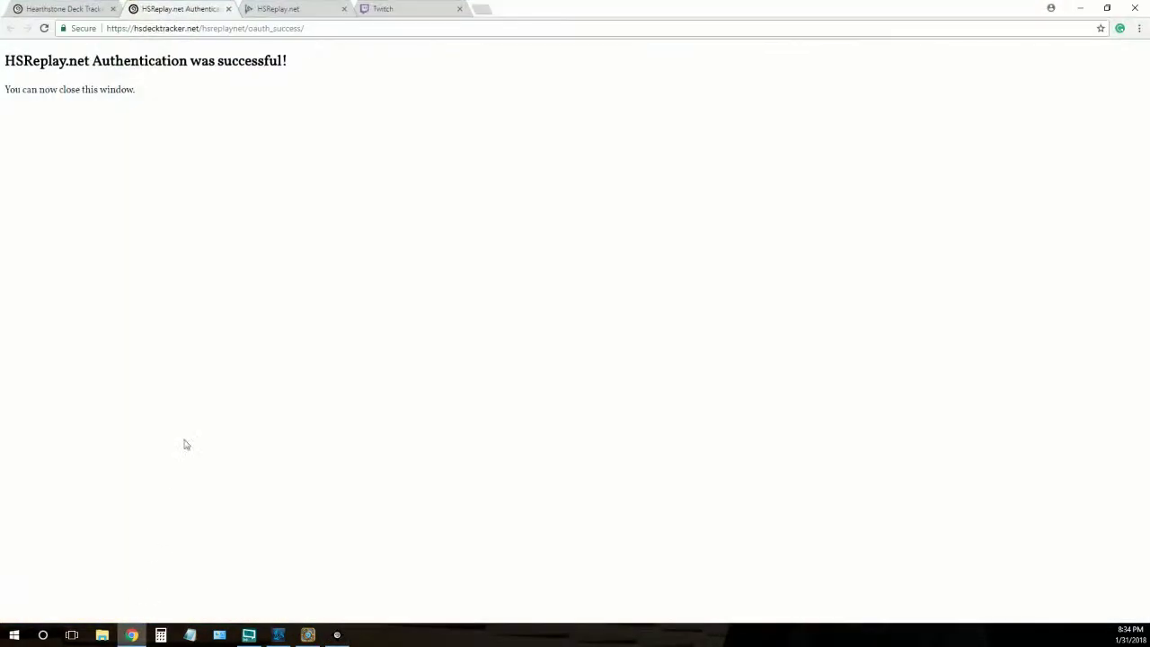
{"action": "left_click", "coordinate": [287, 9]}
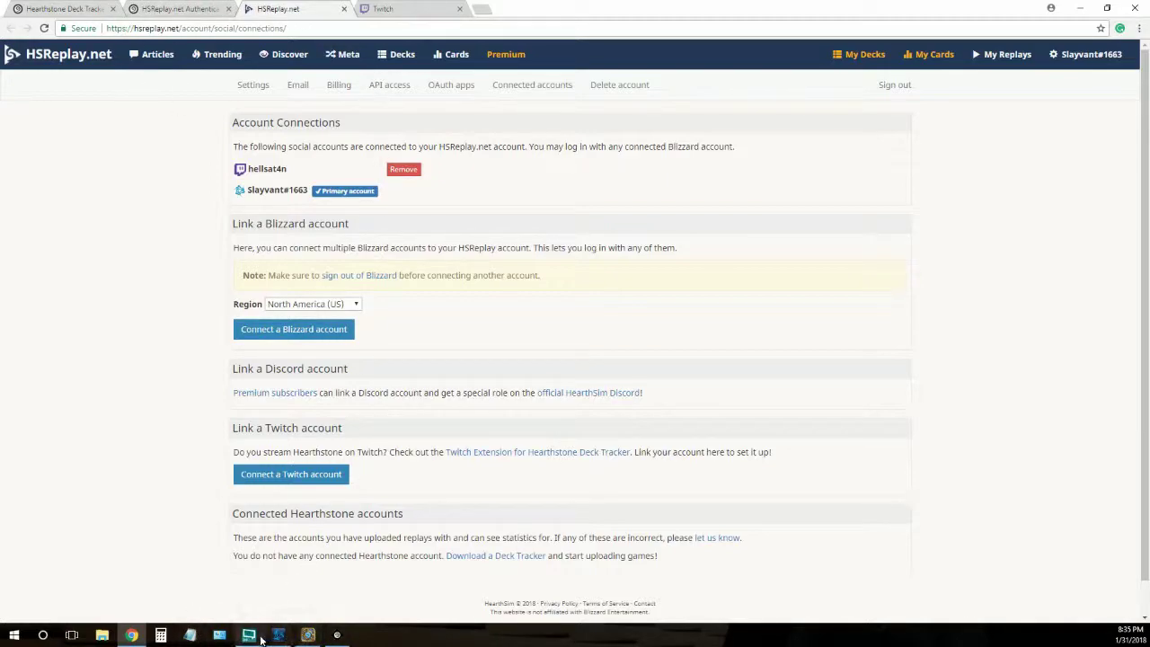
{"action": "left_click", "coordinate": [337, 635]}
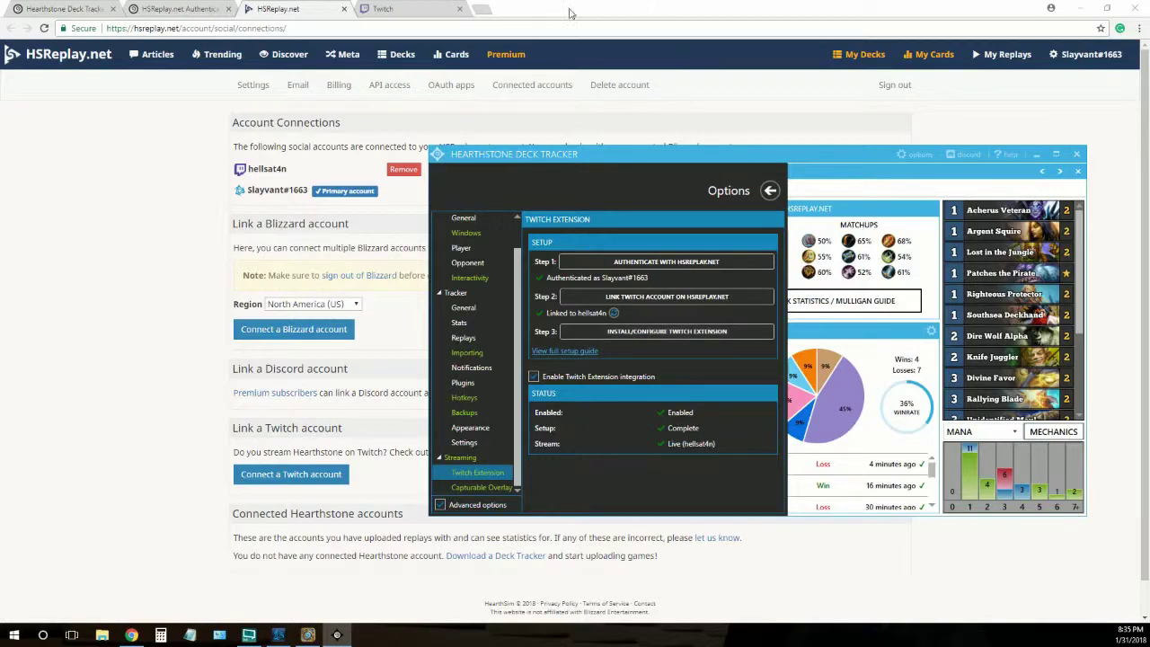
- Open the Hearthstone Deck Tracker extension page on Twitch and go to its configuration
{"action": "left_click", "coordinate": [428, 7]}
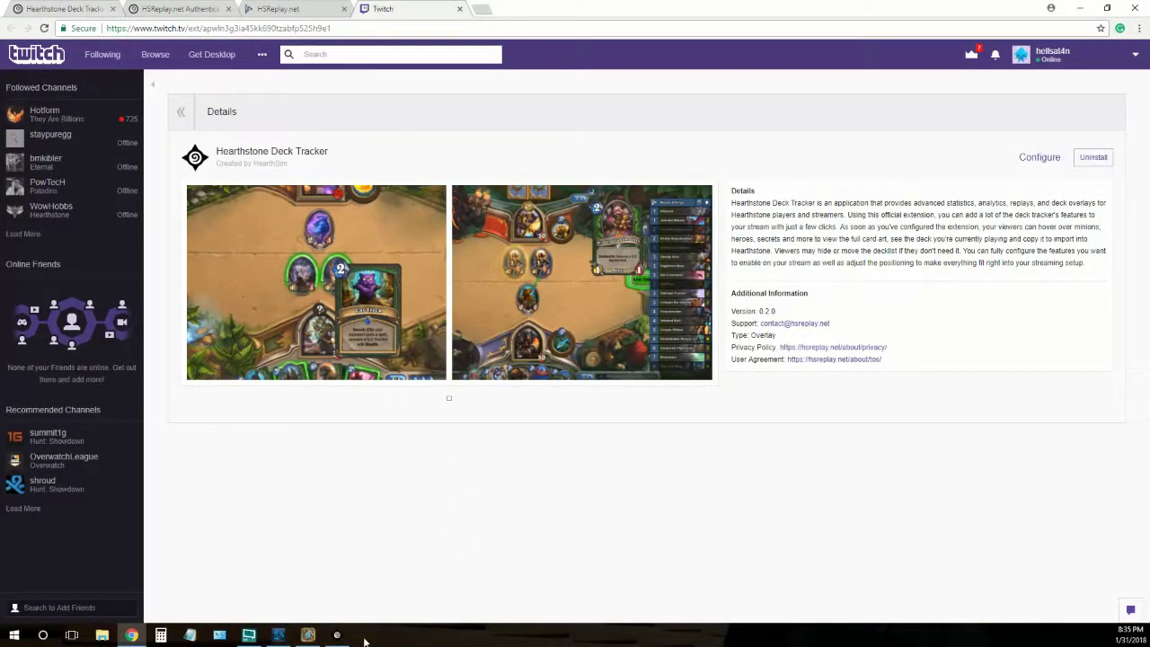
{"action": "left_click", "coordinate": [337, 636]}
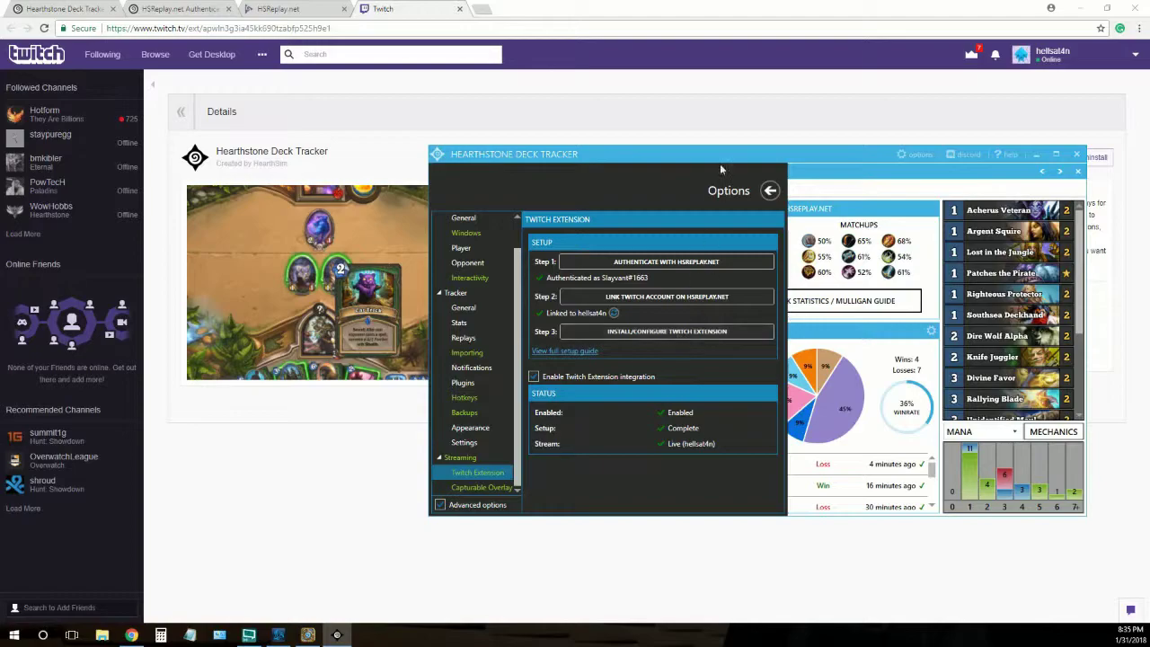
{"action": "left_click", "coordinate": [746, 42]}
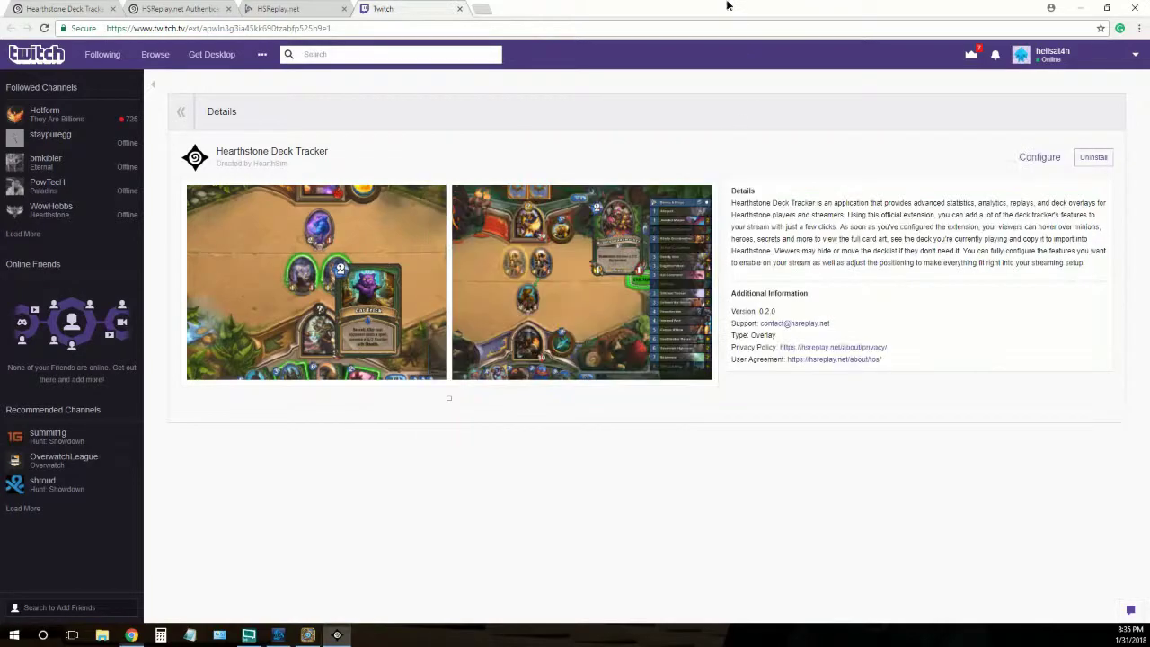
{"action": "left_click", "coordinate": [1034, 165]}
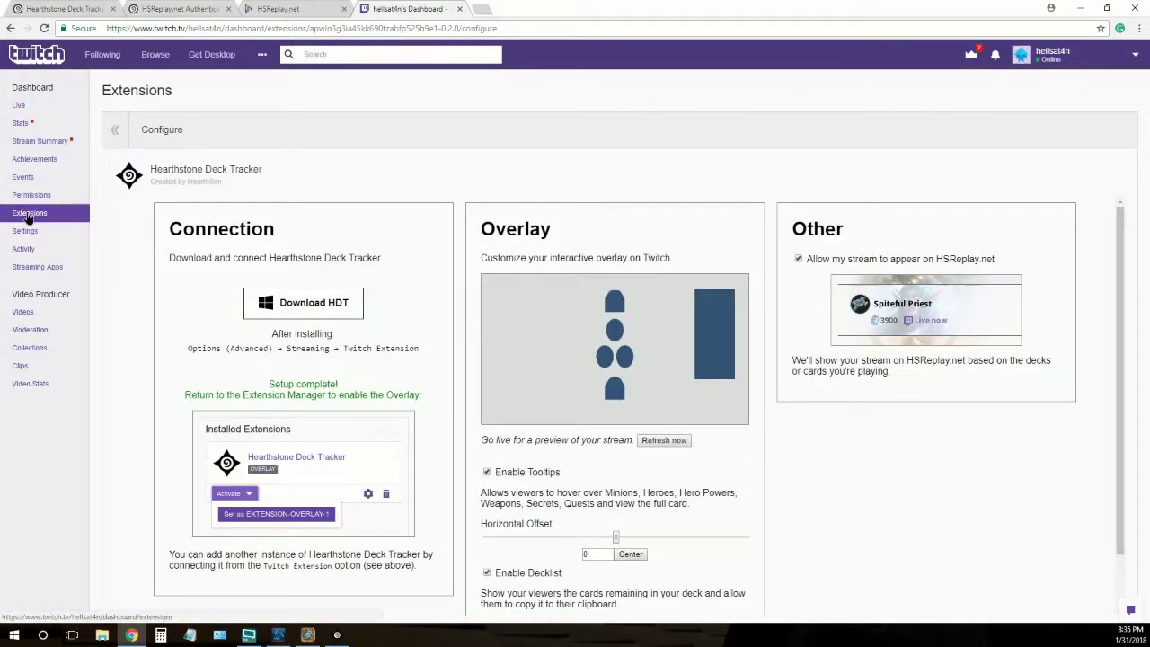
- In Twitch's extension manager, deactivate Hearthstone Deck Tracker and reactivate it as EXTENSION-OVERLAY-1
{"action": "left_click", "coordinate": [28, 213]}
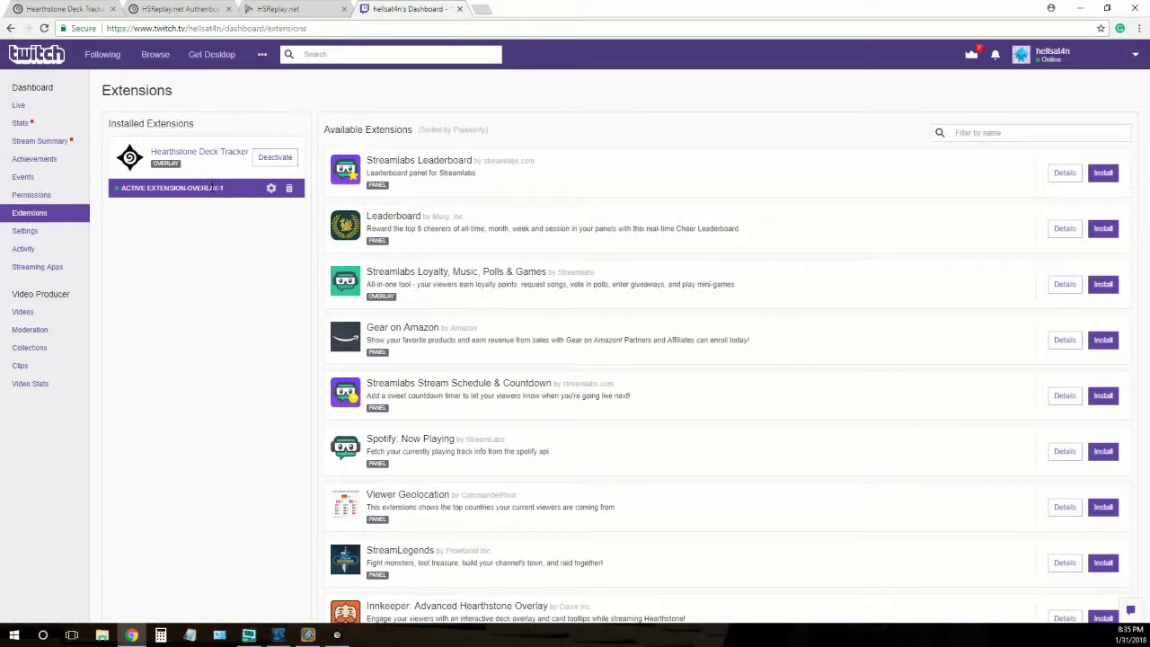
{"action": "left_click", "coordinate": [270, 161]}
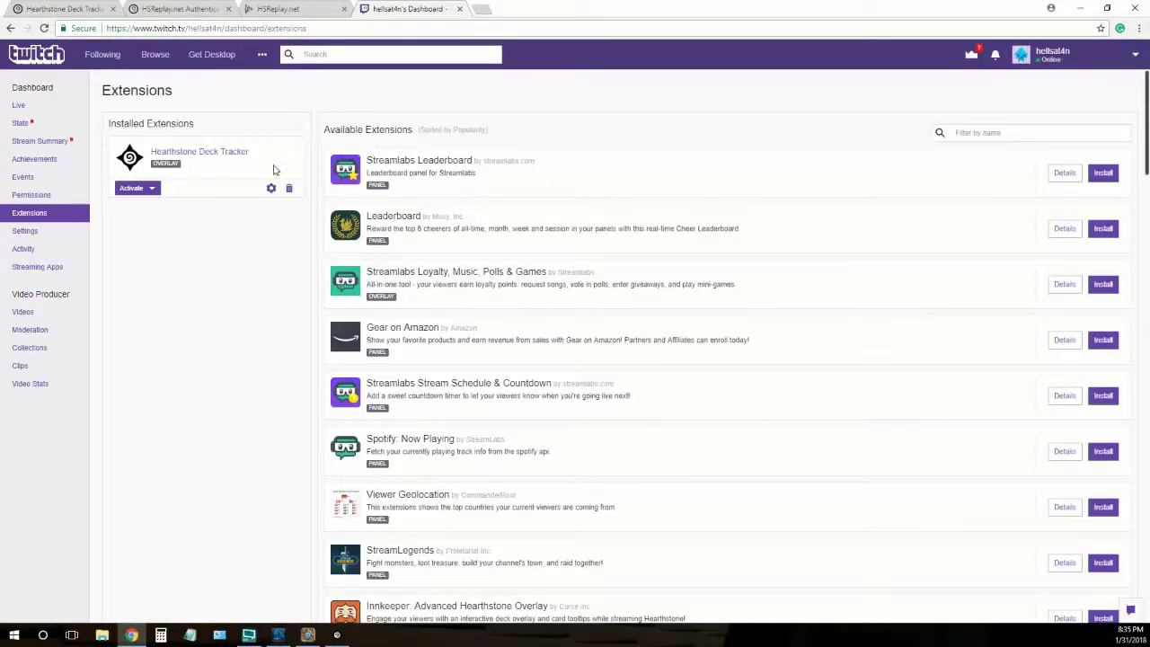
{"action": "left_click", "coordinate": [141, 190]}
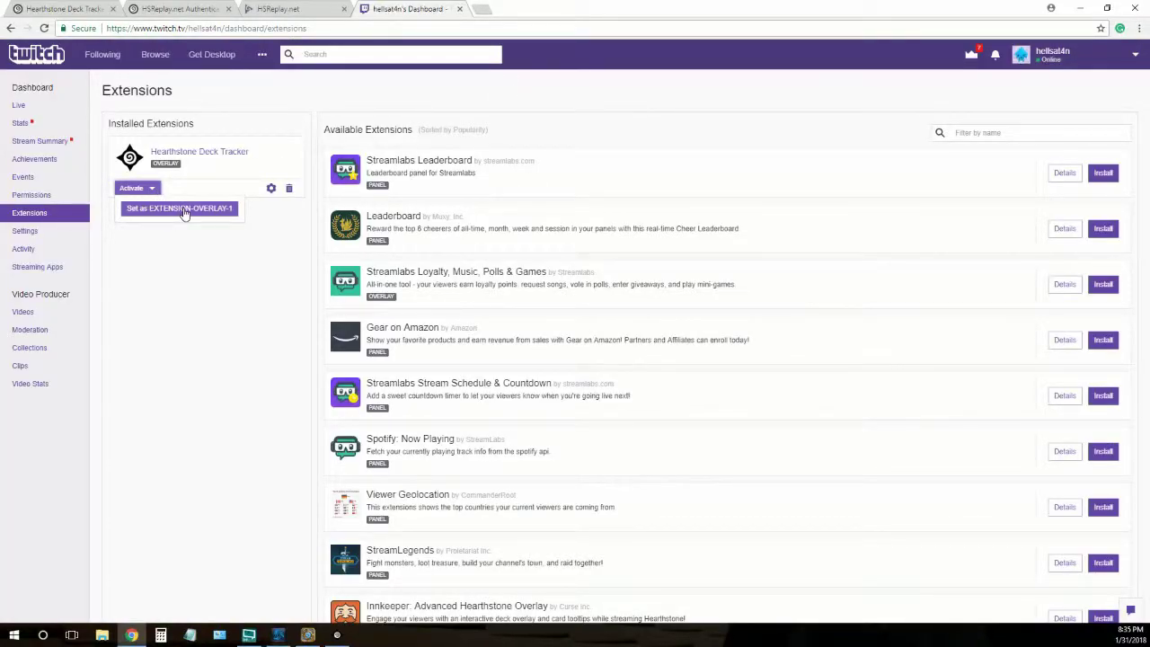
{"action": "left_click", "coordinate": [182, 208]}
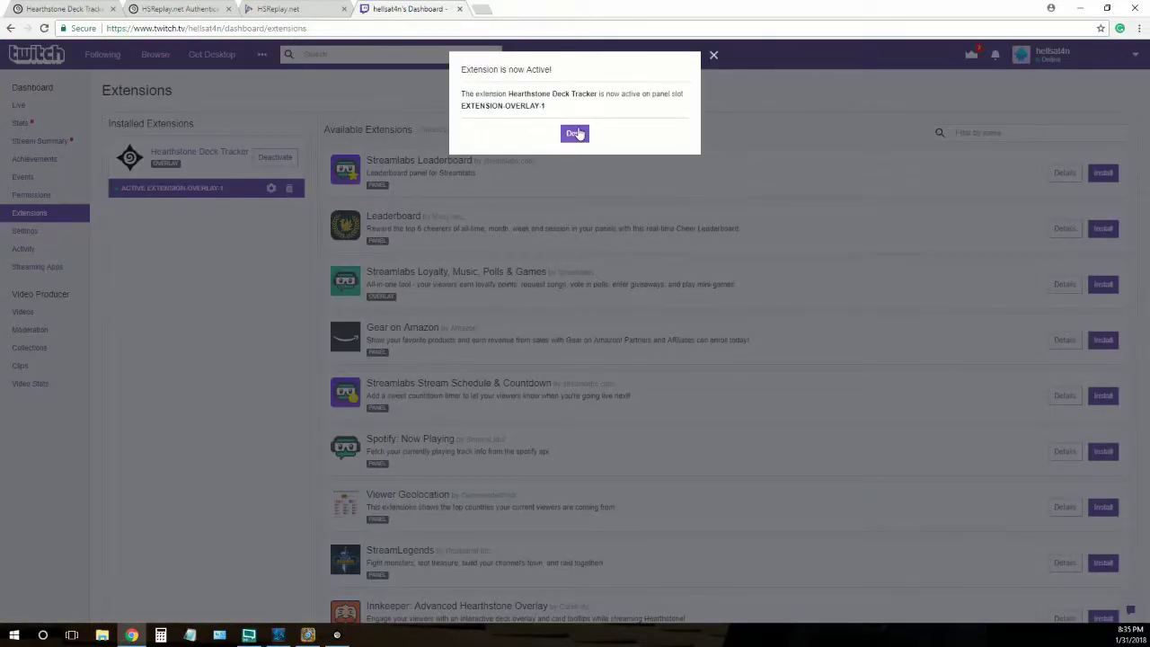
{"action": "left_click", "coordinate": [576, 132]}
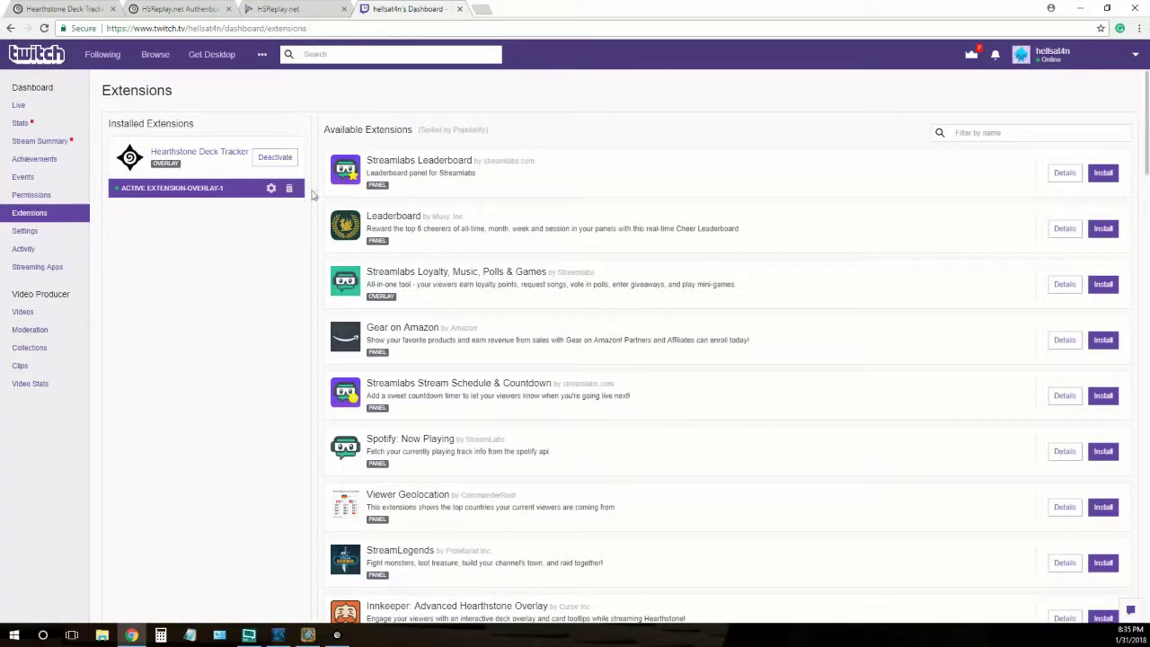
- Close the tracker's options, restart Hearthstone Deck Tracker and minimize it
{"action": "left_click", "coordinate": [1082, 8]}
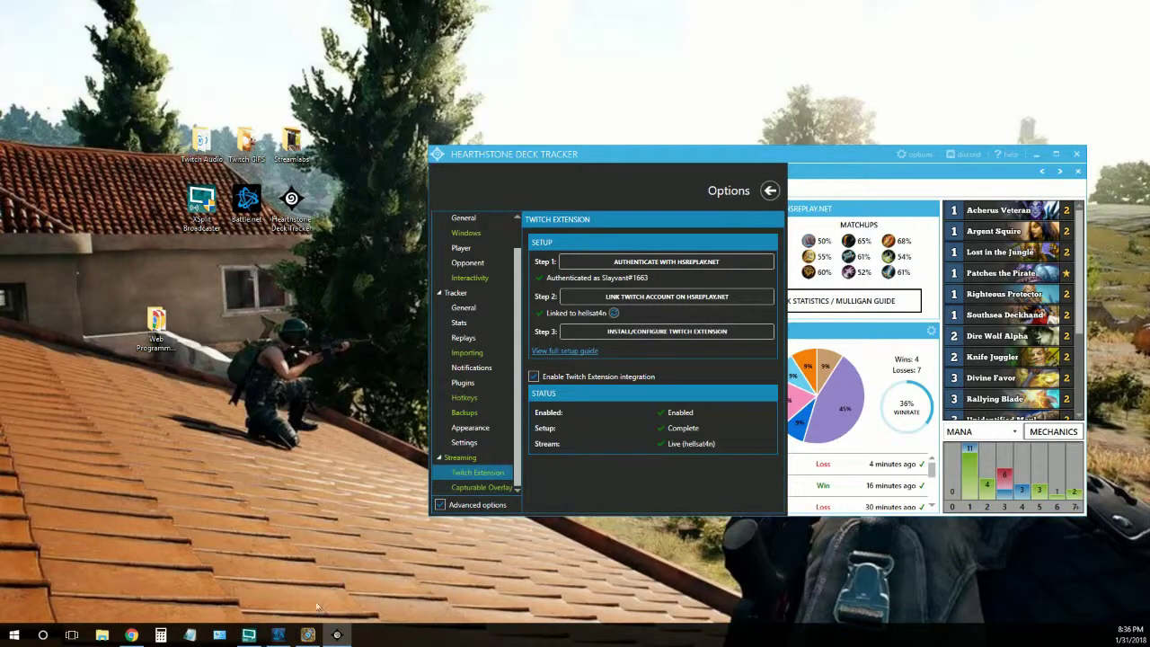
{"action": "left_click", "coordinate": [770, 191]}
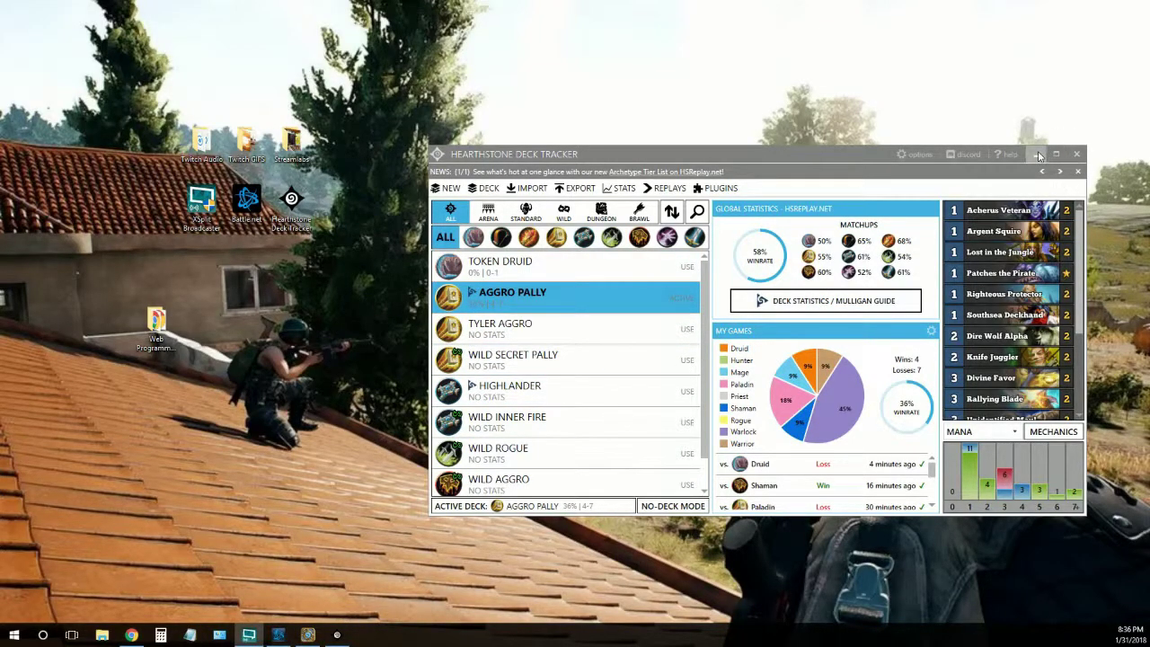
{"action": "left_click", "coordinate": [1081, 157]}
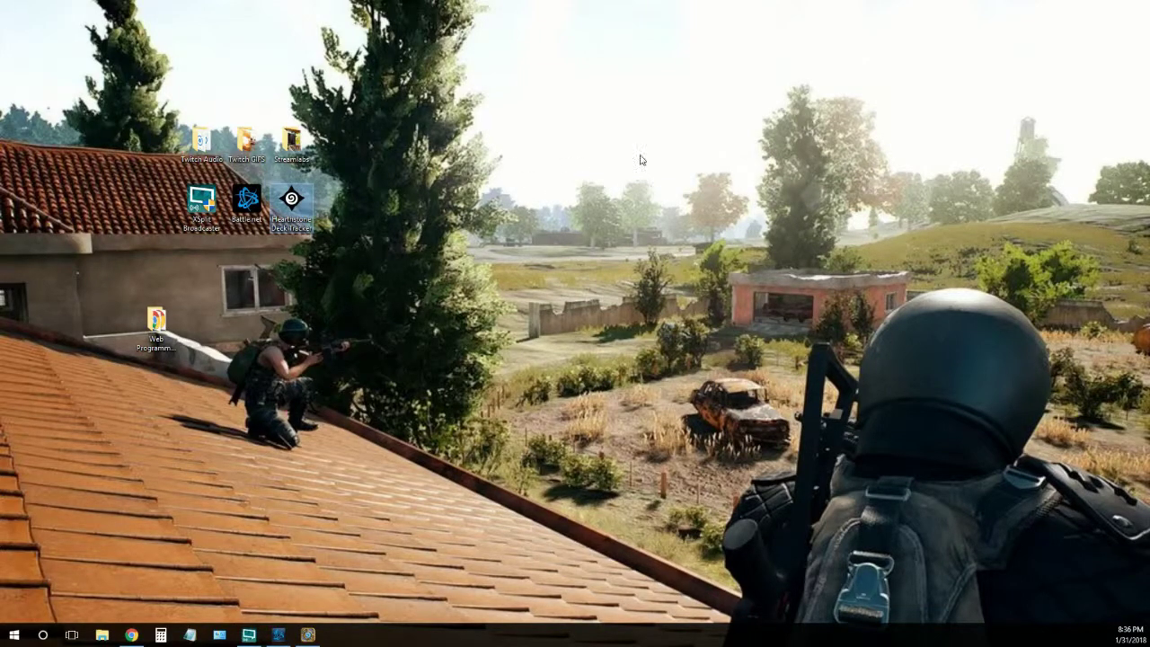
{"action": "left_click", "coordinate": [297, 217]}
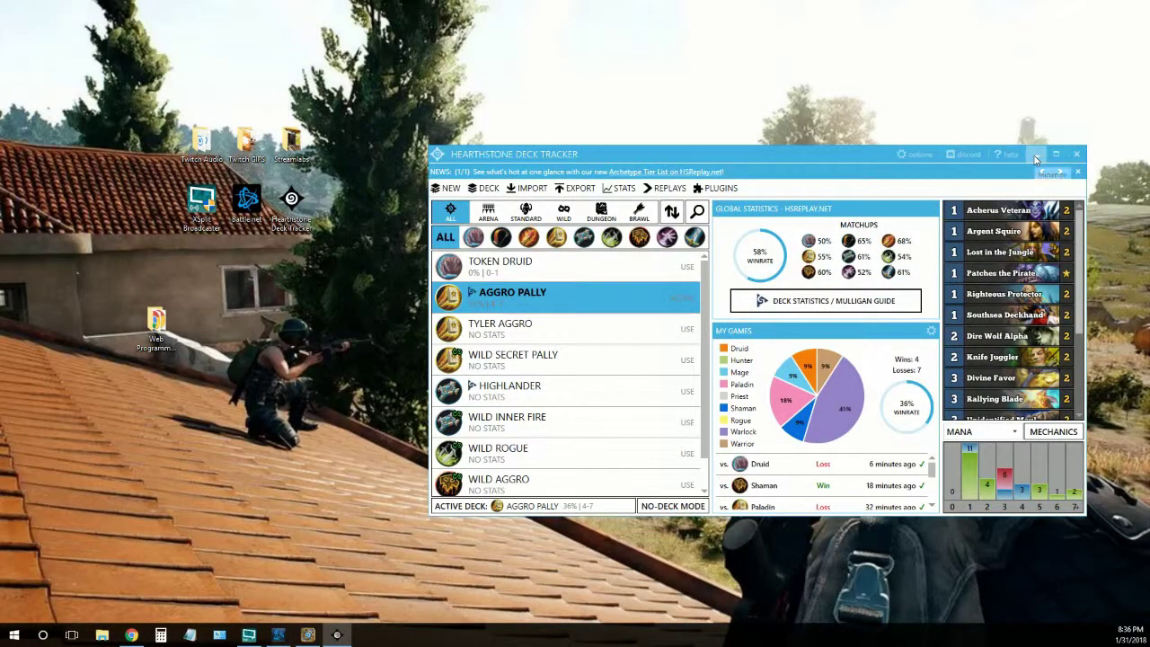
{"action": "left_click", "coordinate": [1036, 154]}
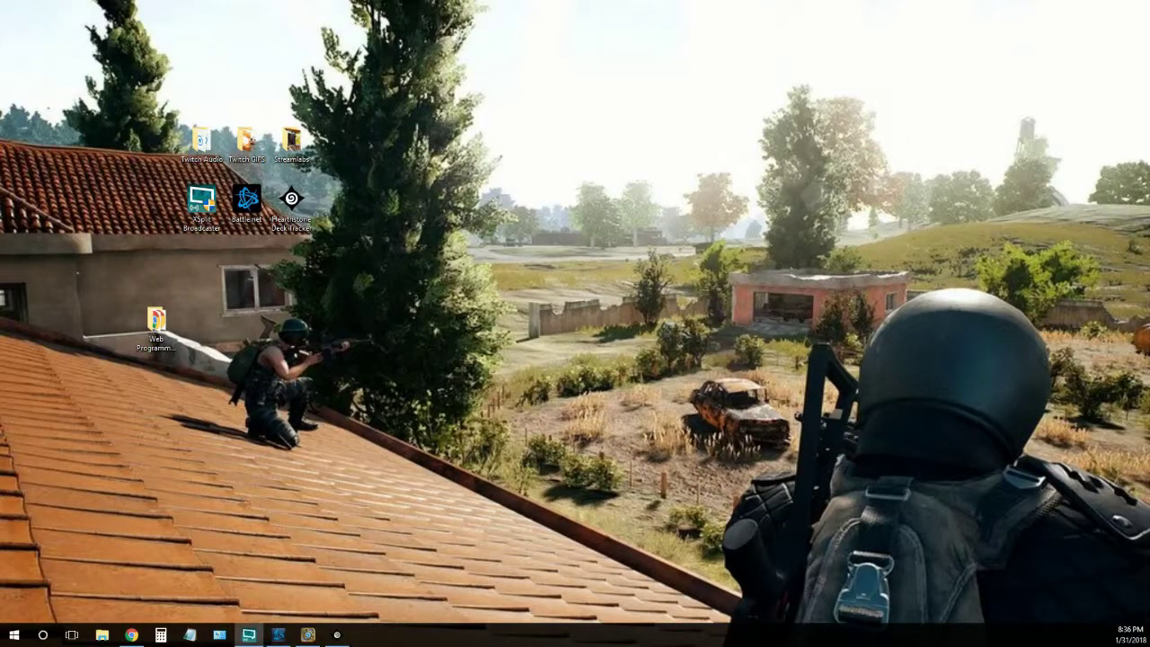
- Switch to Hearthstone and start a casual Standard game with the Aggro Pally deck
{"action": "key", "text": "alt+Tab"}
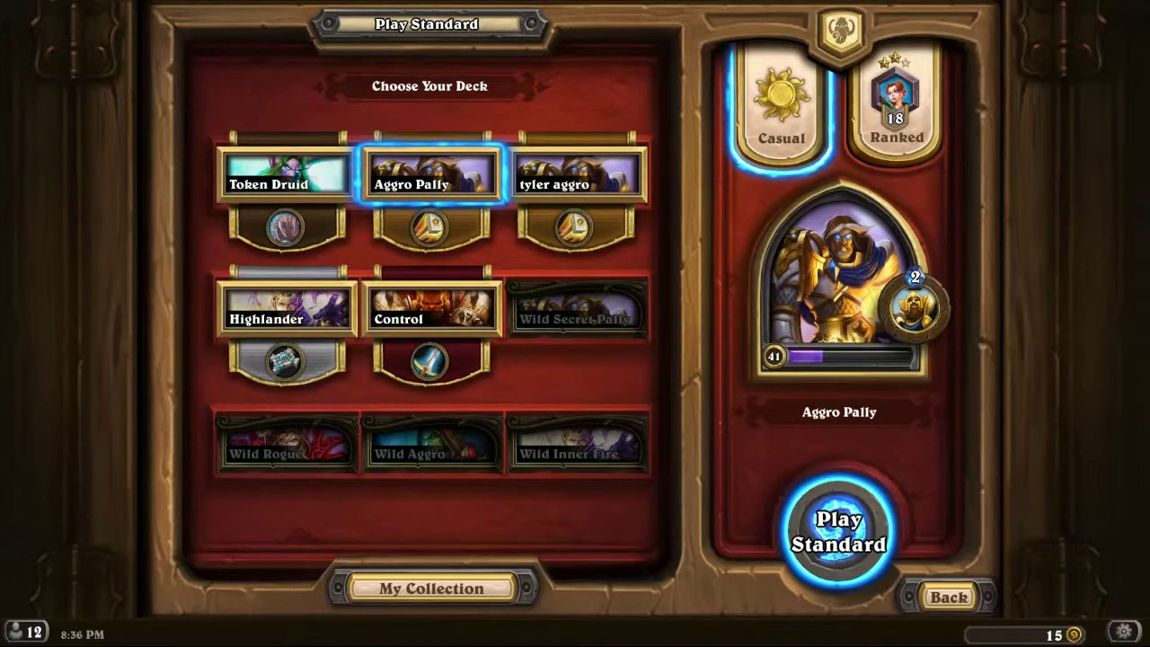
{"action": "left_click", "coordinate": [832, 557]}
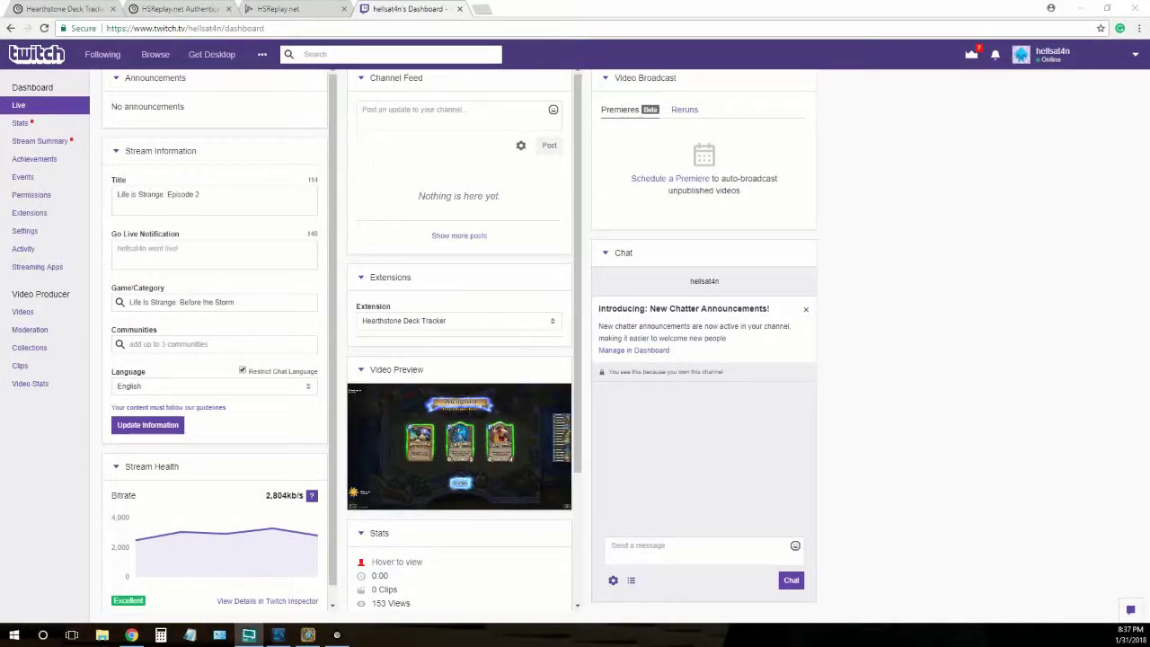
- Minimize the Twitch dashboard, switch to XSplit Broadcaster and move its window onto the captured desktop
{"action": "left_click", "coordinate": [1083, 10]}
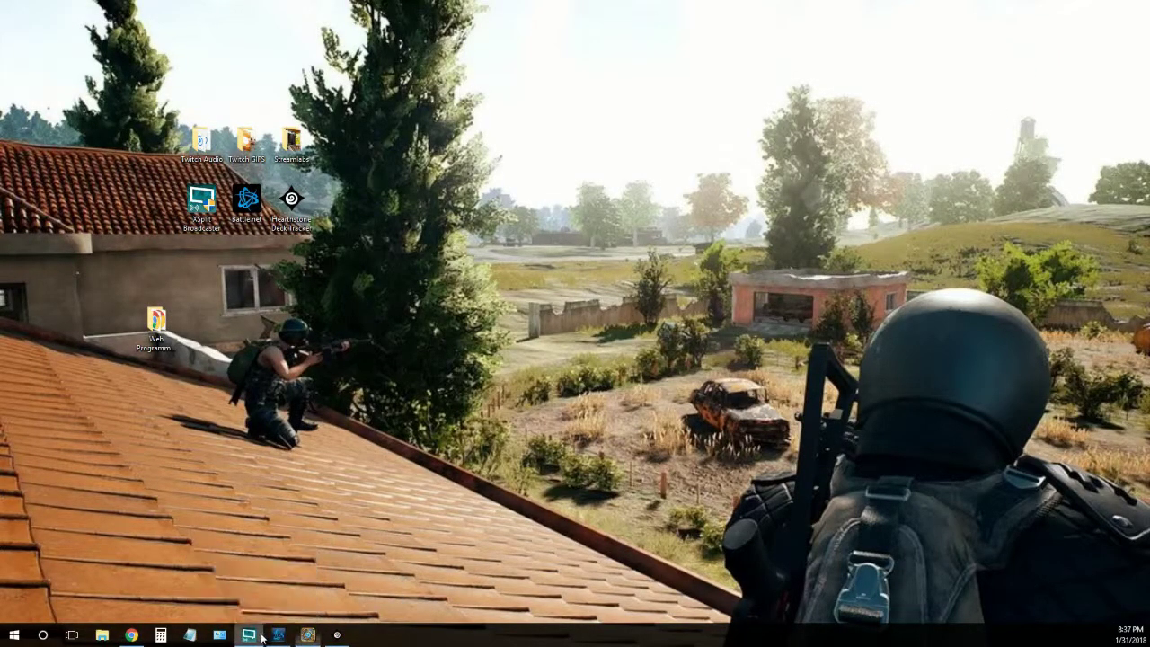
{"action": "left_click", "coordinate": [251, 635]}
{"action": "left_click_drag", "start_coordinate": [1078, 269], "coordinate": [529, 156]}
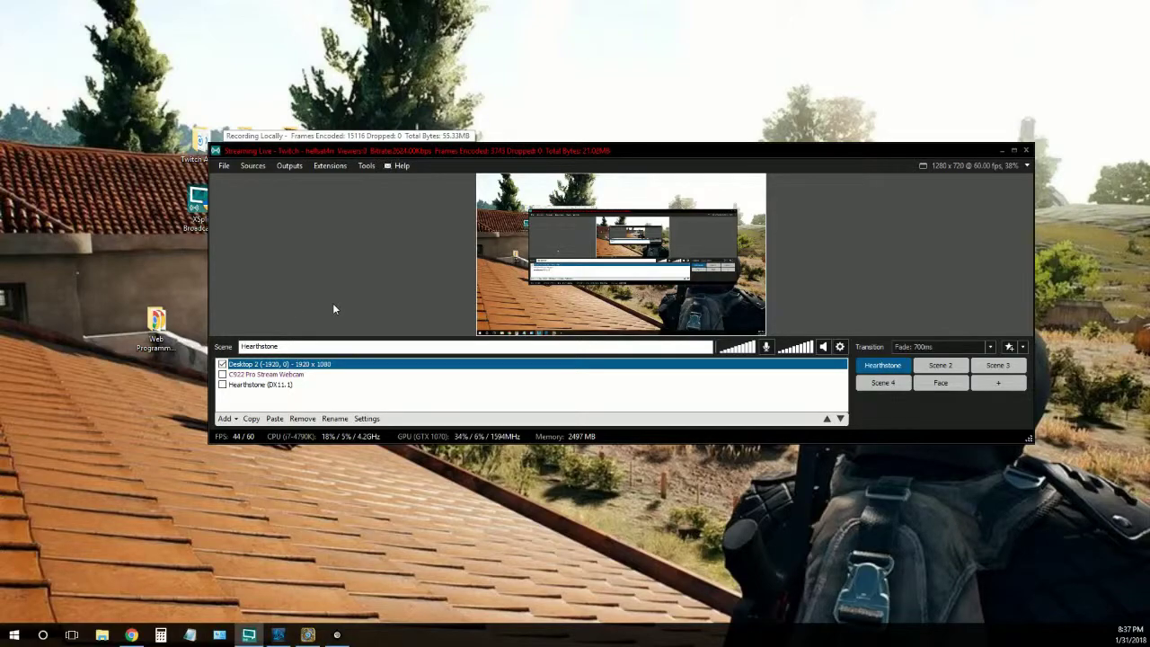